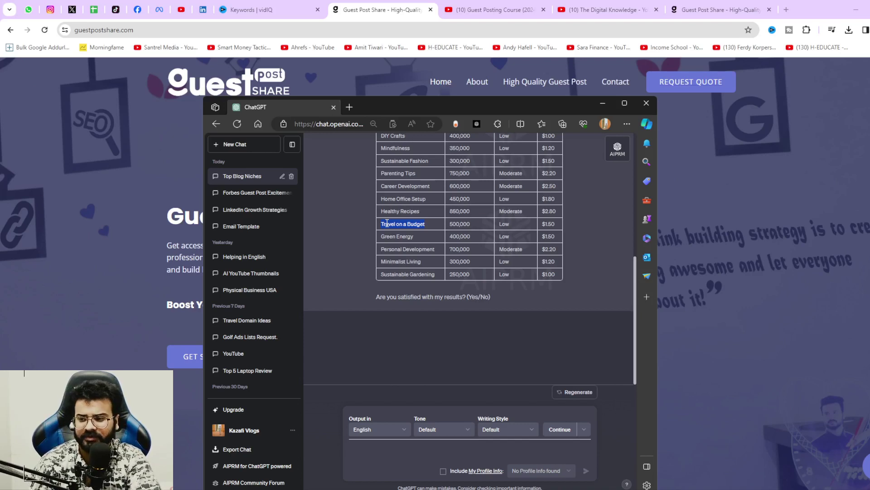
Copy the niche "Travel on a Budget" from the table, and look through Google results for "travel on budget" in a new Chrome tab
right_click(387, 223)
left_click(405, 232)
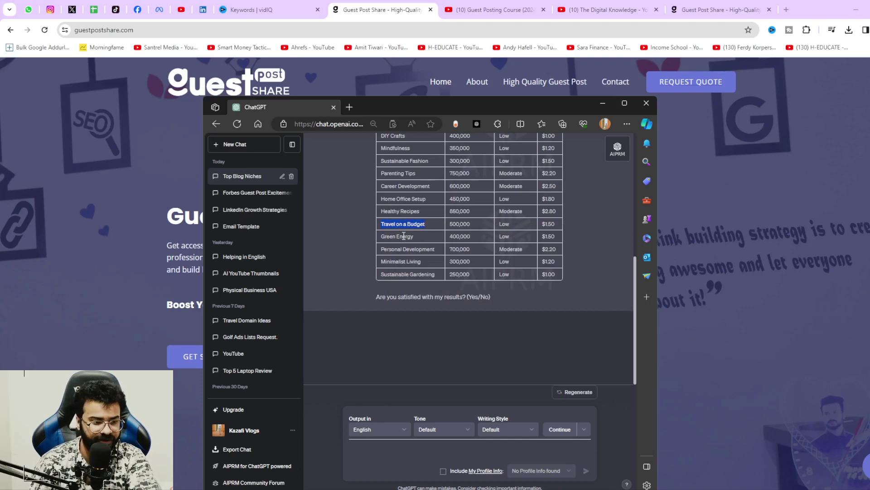
left_click(790, 13)
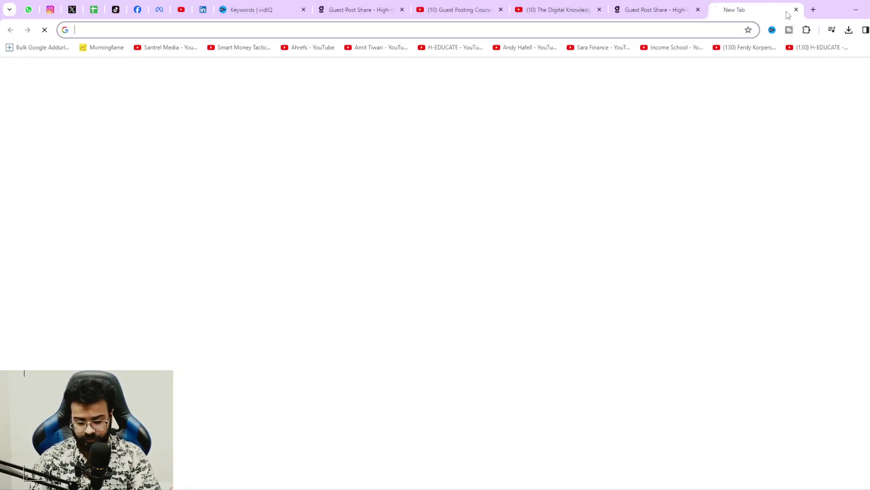
type("travel")
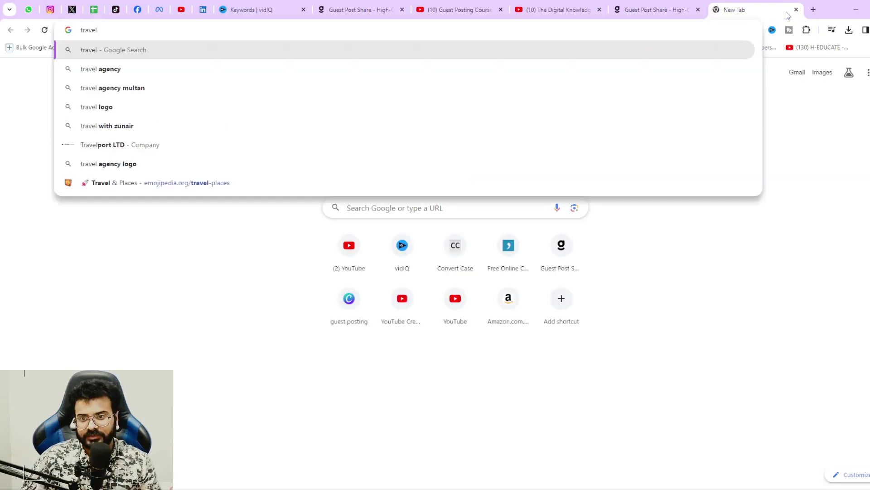
type(" on budget")
key("Return")
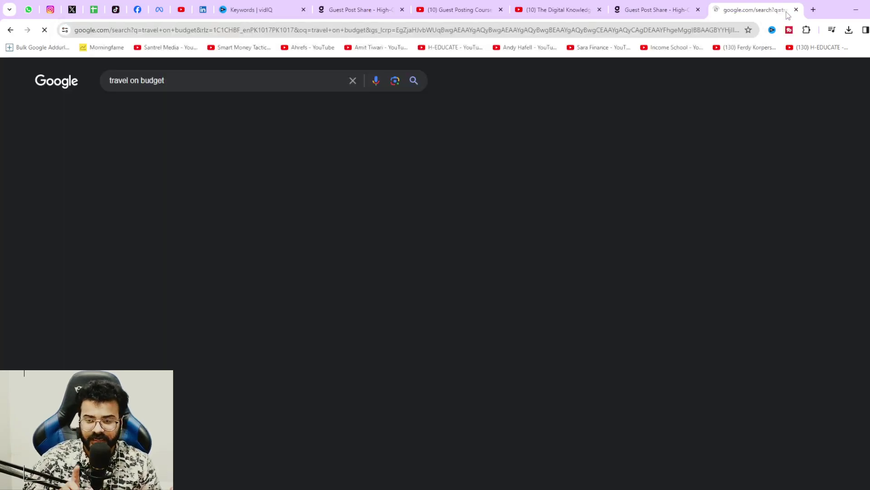
scroll(385, 186, "down", 8)
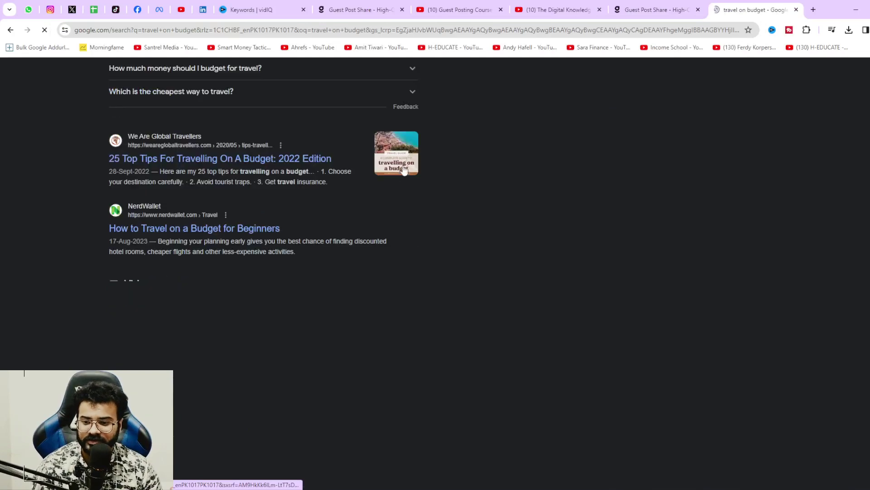
scroll(99, 277, "down", 9)
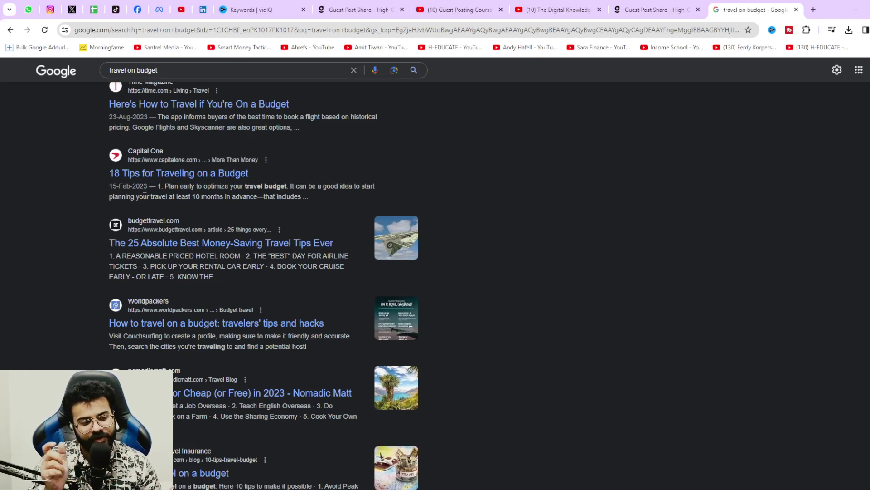
Start a new ChatGPT chat and browse the public AIPRM prompts matching "keyword"
key("alt+Tab")
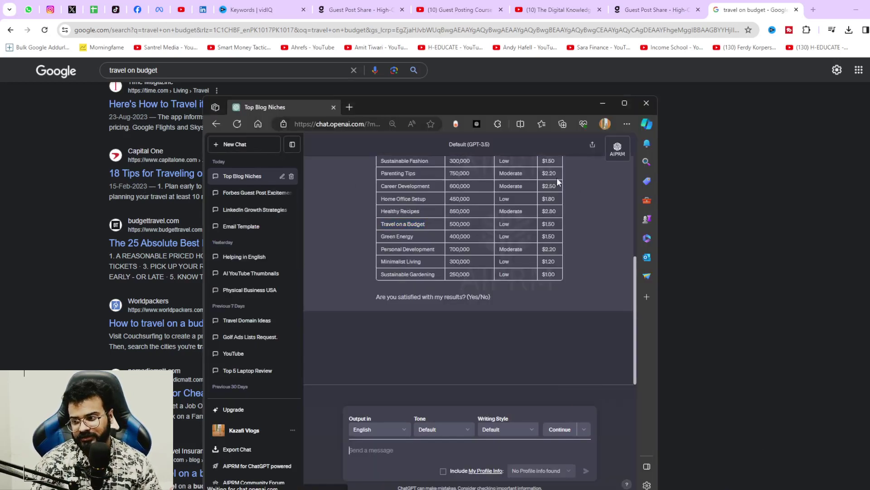
key("ctrl+shift+o")
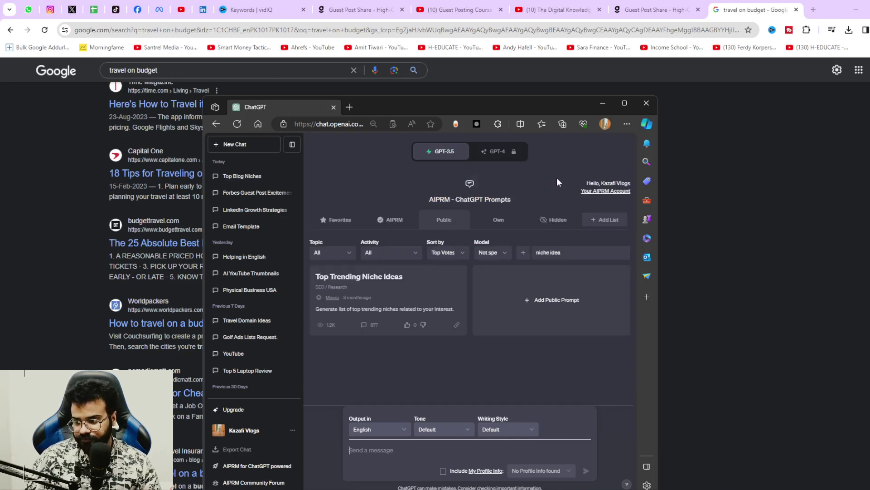
left_click_drag(550, 253, 564, 254)
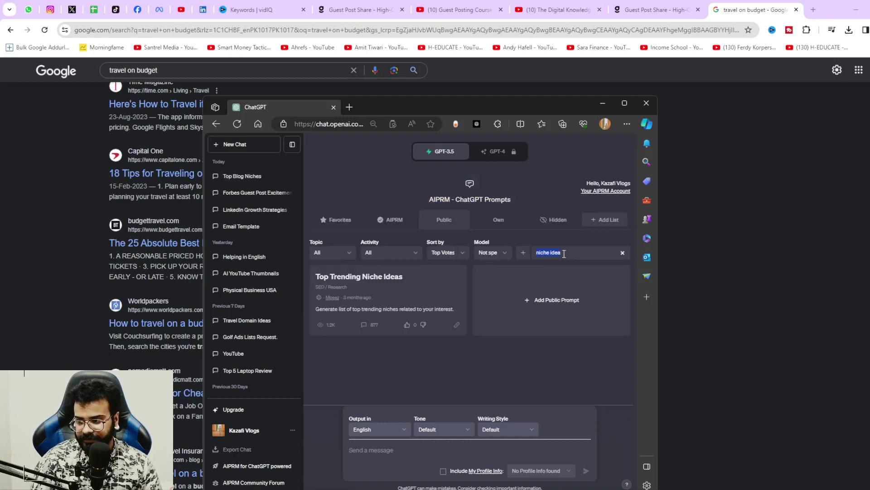
type("keyword")
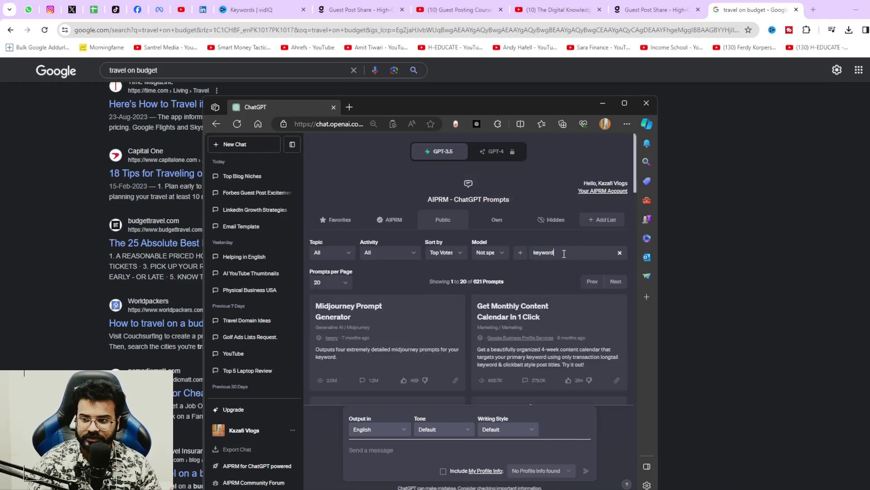
scroll(492, 313, "down", 3)
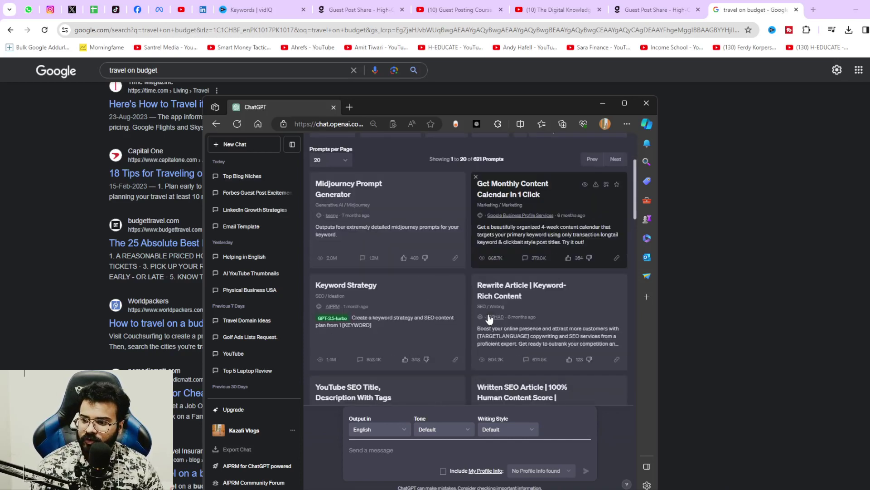
scroll(563, 311, "down", 2)
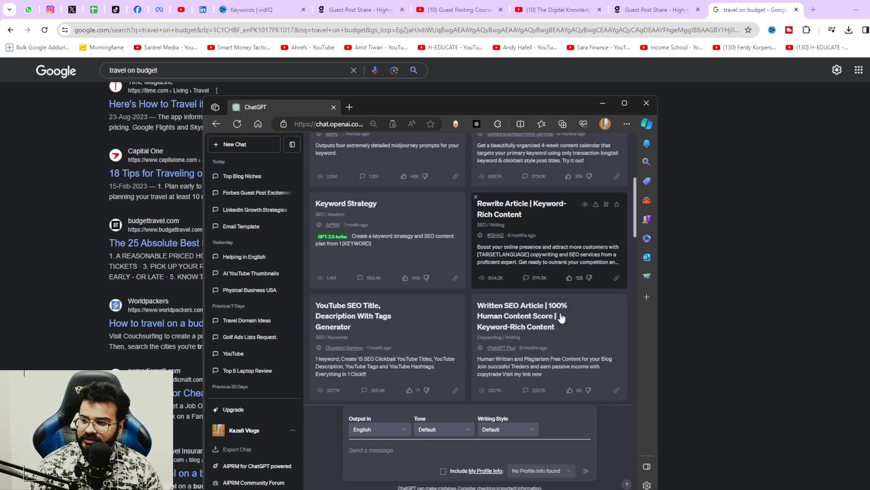
scroll(563, 317, "down", 6)
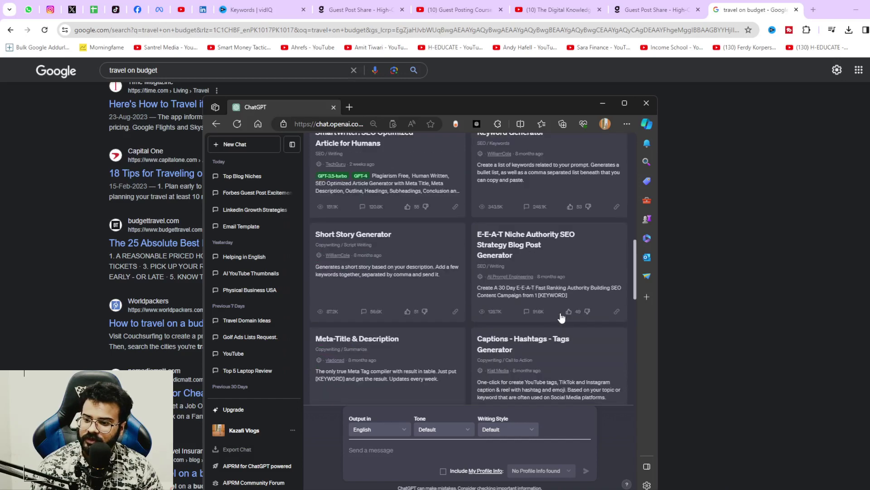
scroll(563, 317, "down", 3)
scroll(562, 318, "up", 12)
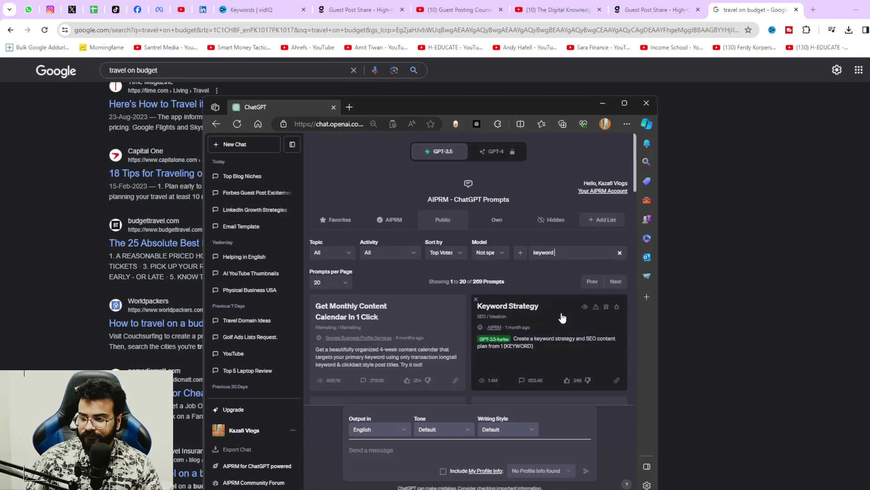
Try searching the public prompts for "keyword cre" and for "related k"
type("cree")
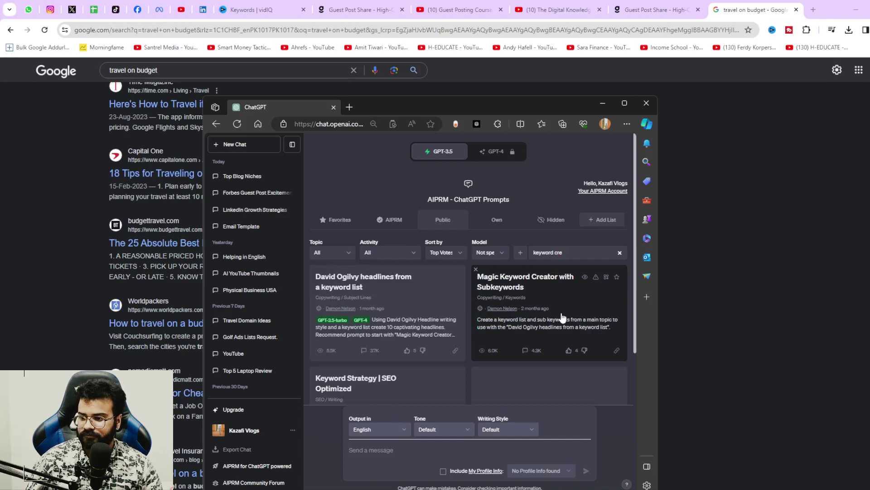
key("BackSpace")
key("BackSpace")
key("BackSpace")
key("BackSpace")
key("BackSpace")
key("BackSpace")
key("BackSpace")
key("BackSpace")
key("BackSpace")
key("BackSpace")
key("BackSpace")
type("relate")
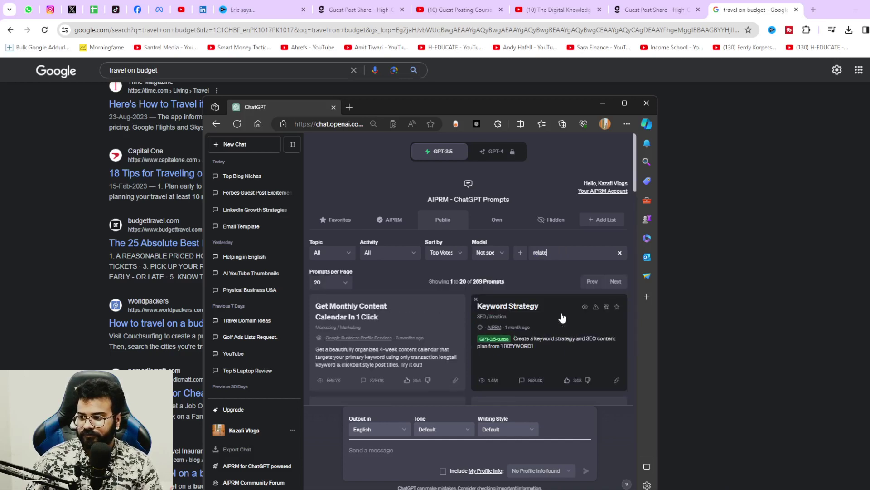
type("d k")
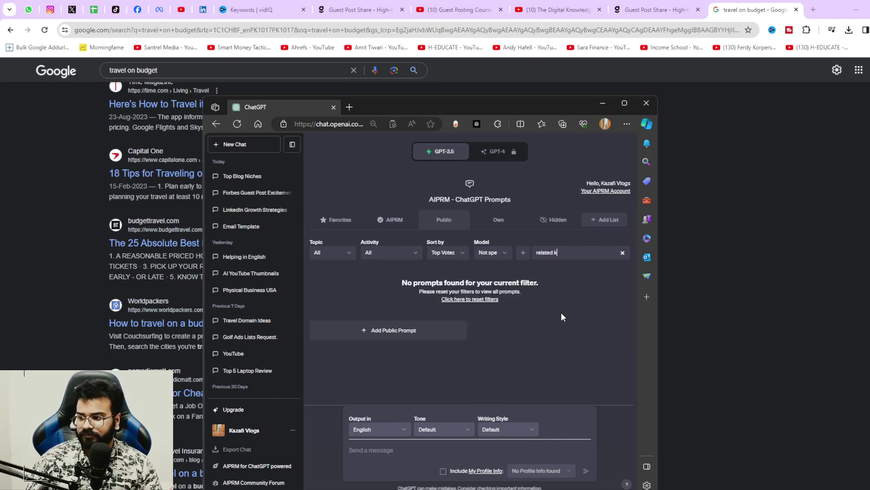
Try searching the public prompts for "topic gen" instead
key("BackSpace")
key("BackSpace")
key("BackSpace")
key("BackSpace")
key("BackSpace")
key("BackSpace")
key("BackSpace")
key("BackSpace")
key("BackSpace")
type("topic")
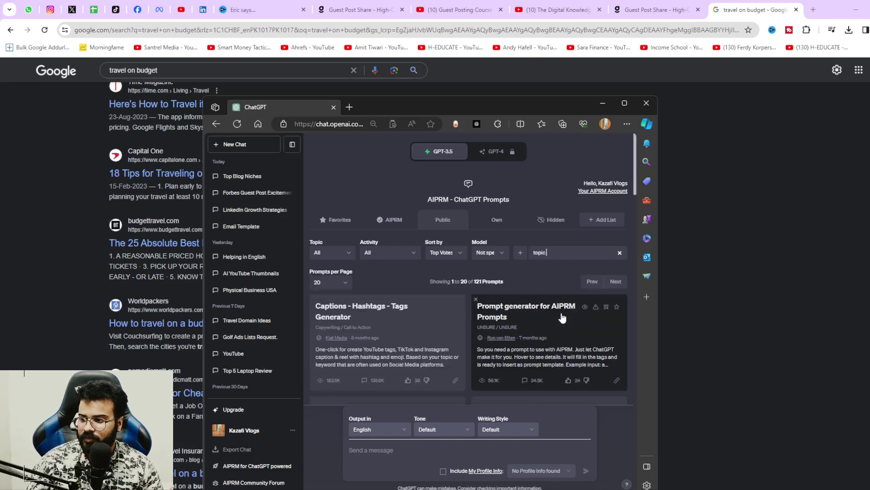
type(" gen")
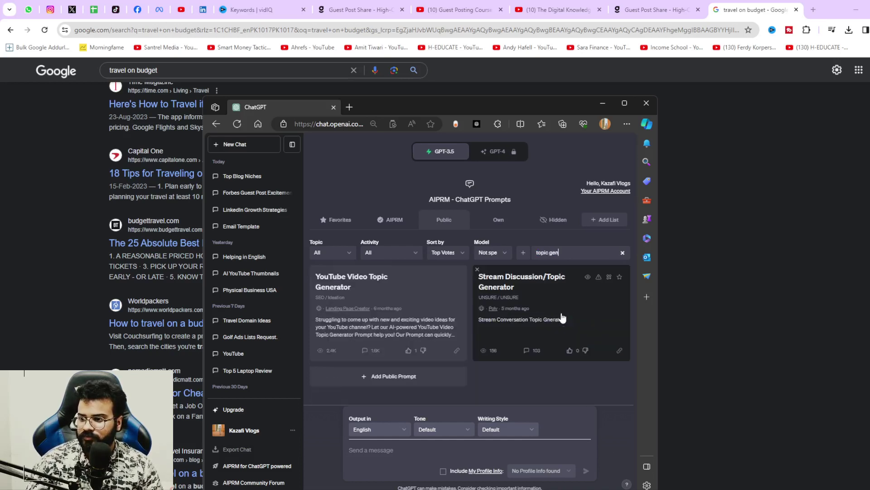
Search the prompts for "keyword ide" and run Keyword Ideas by Search Intent on the copied niche "Travel on a Budget"
type("keyword ide")
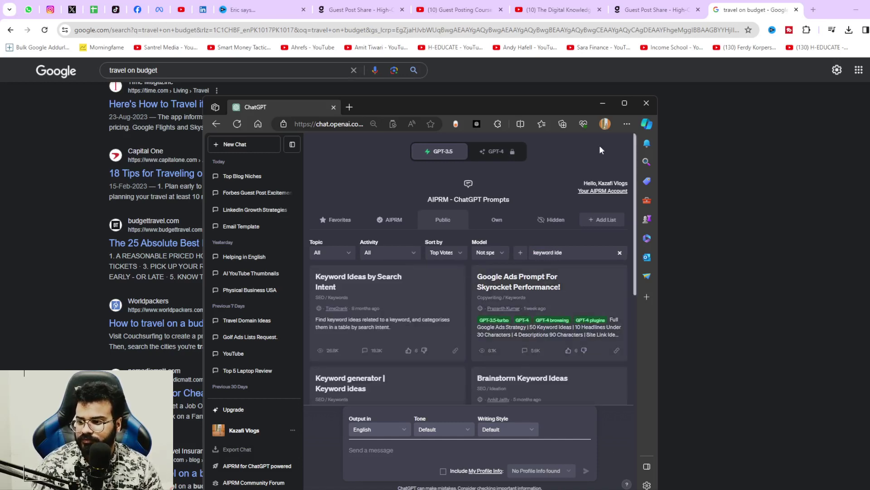
left_click(408, 297)
key("ctrl+v")
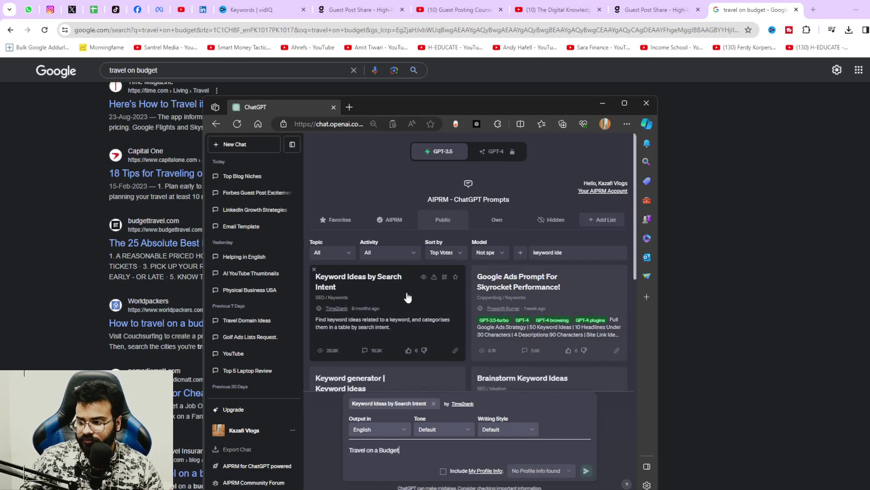
key("Return")
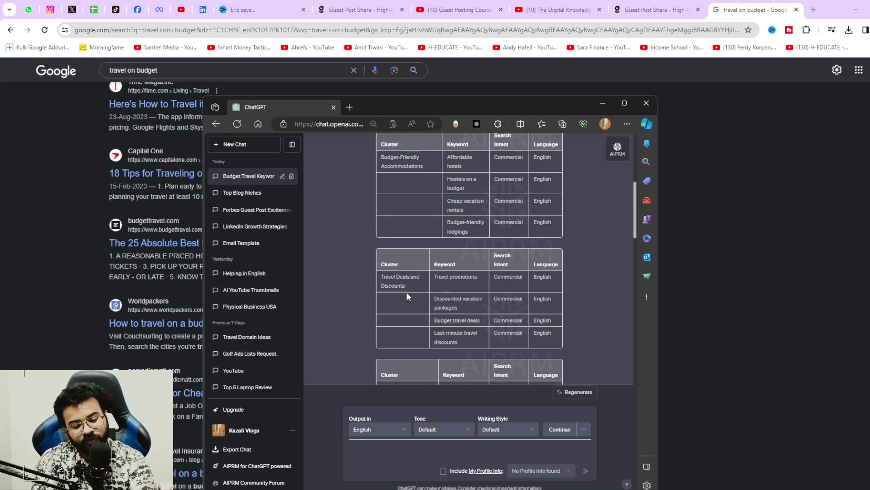
scroll(407, 292, "down", 5)
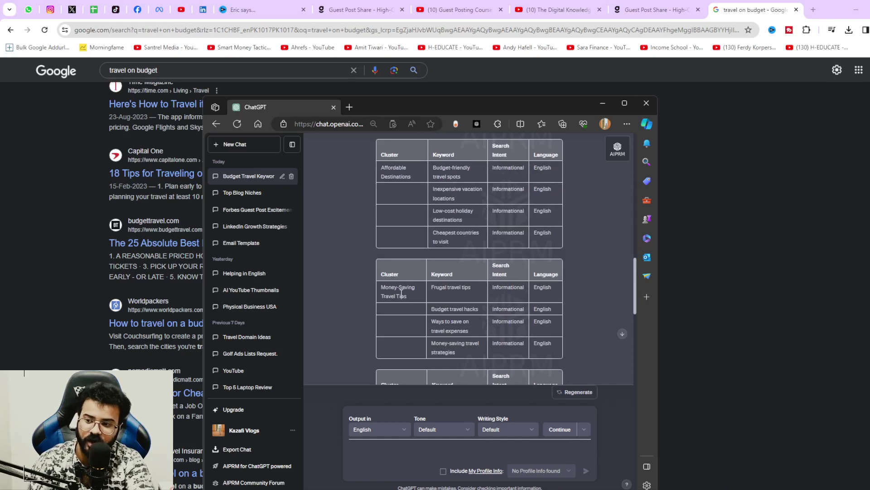
scroll(401, 294, "down", 10)
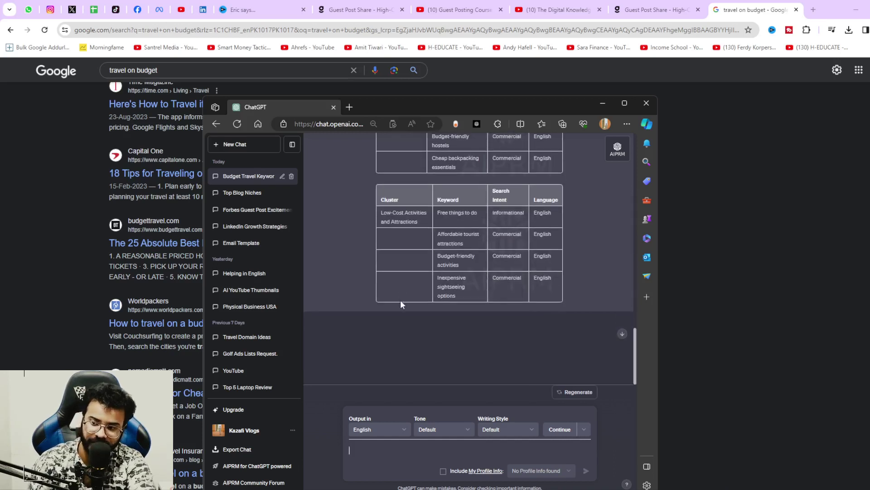